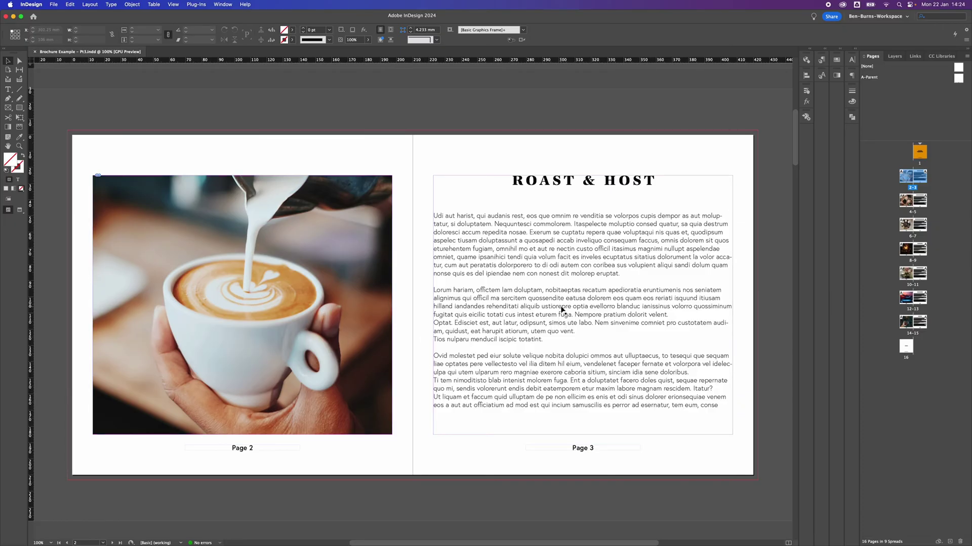
- Add a new parent spread with prefix B and 2 pages beside A-Parent
right_click(878, 103)
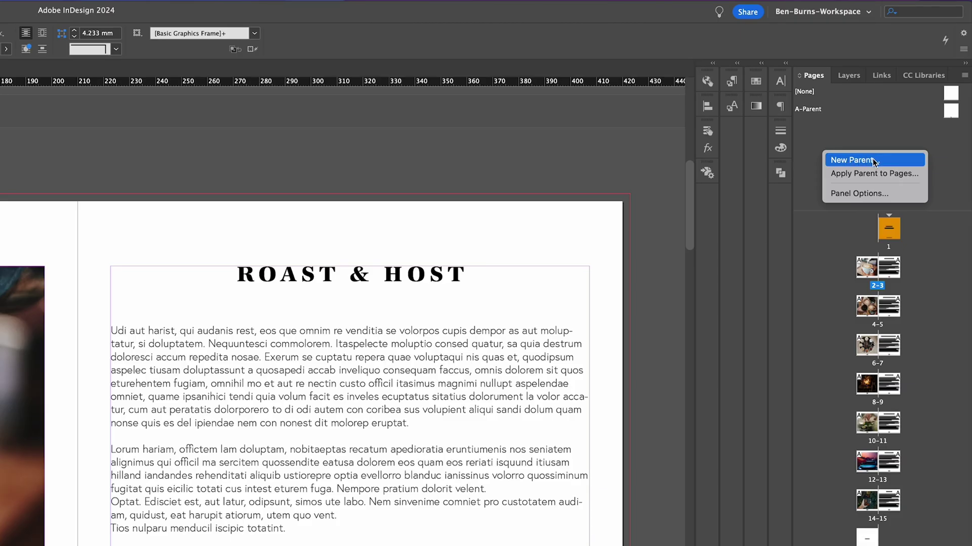
click(853, 160)
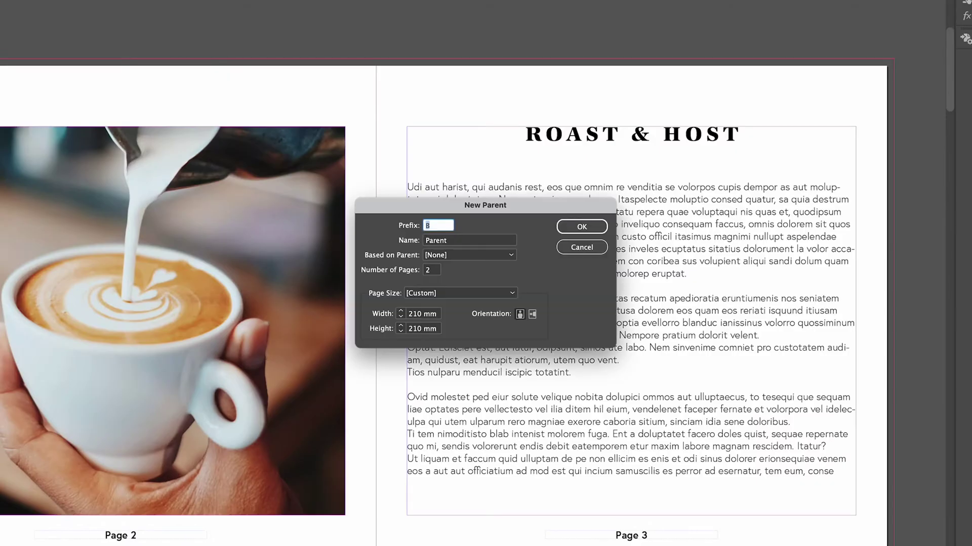
click(432, 271)
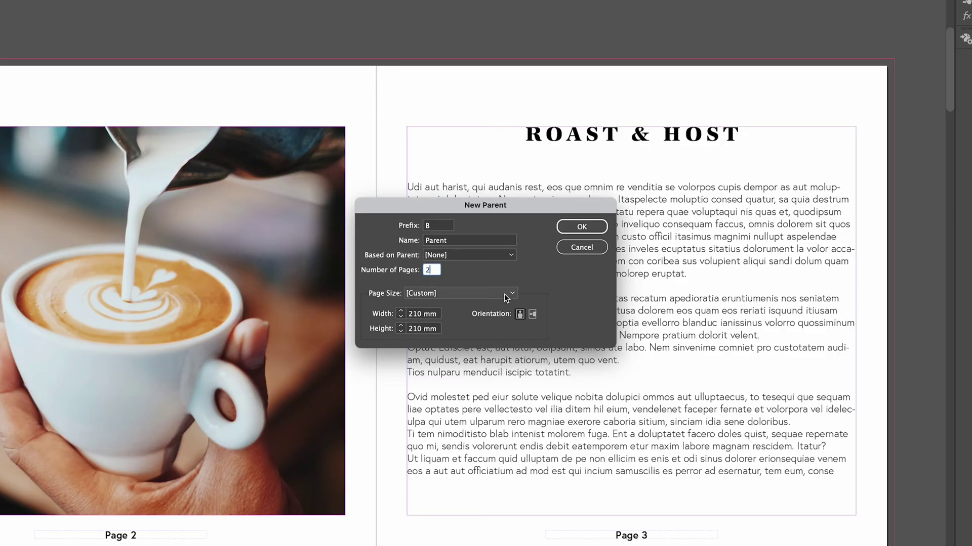
click(569, 230)
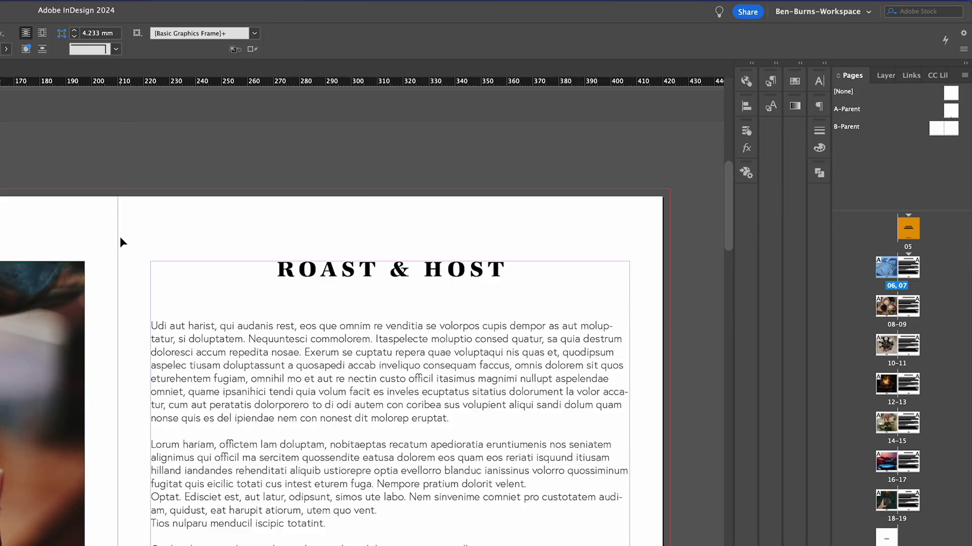
- On B-Parent, draw a small text frame at the left page's bottom containing '01', fitted to its text
double_click(939, 133)
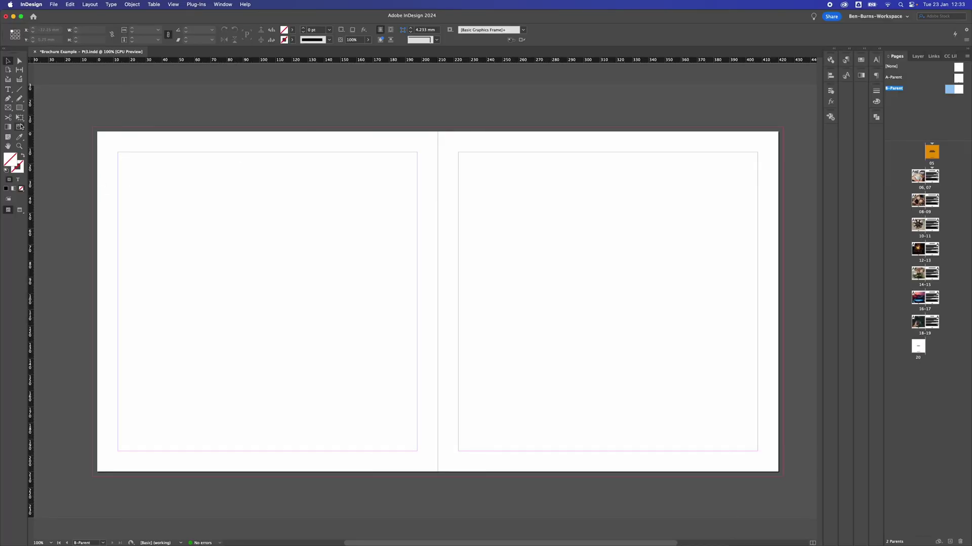
click(8, 89)
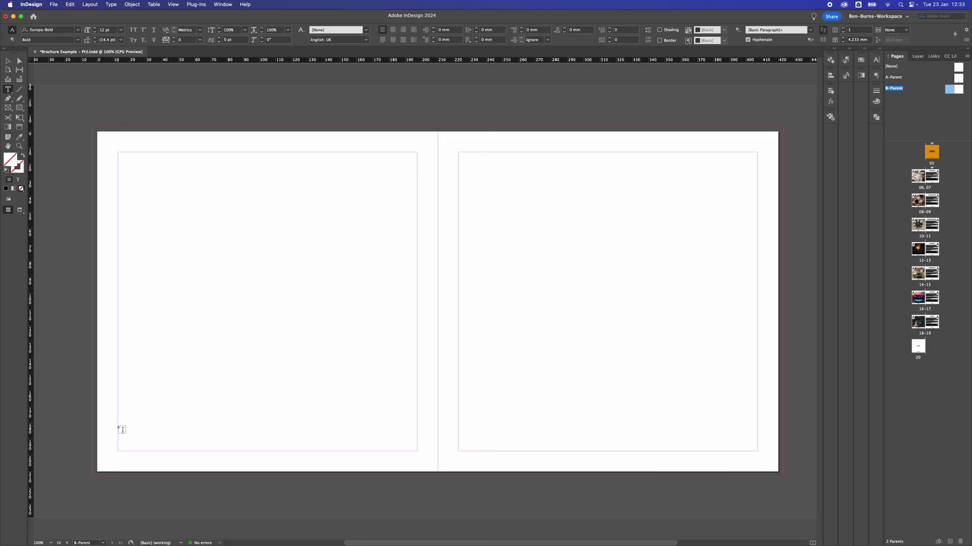
drag(118, 426, 160, 454)
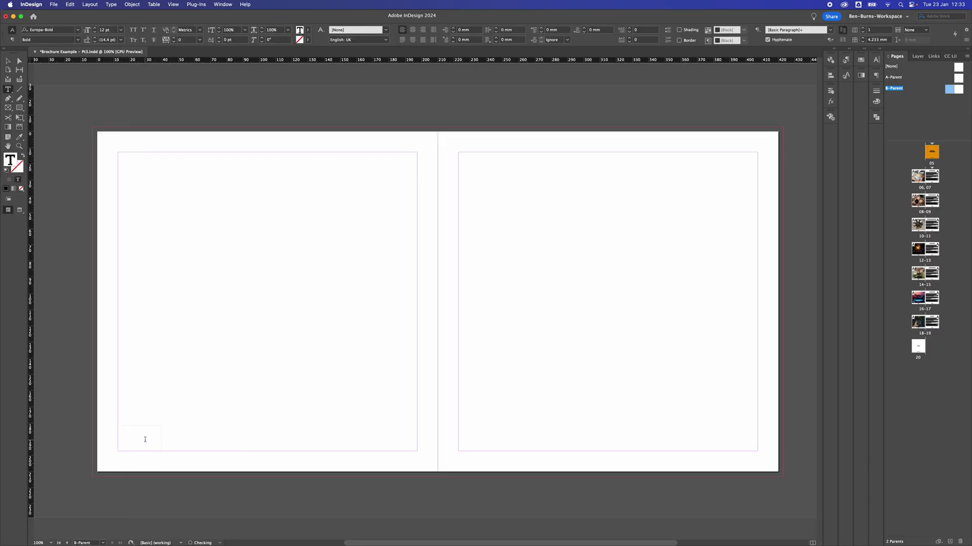
text(01)
click(8, 60)
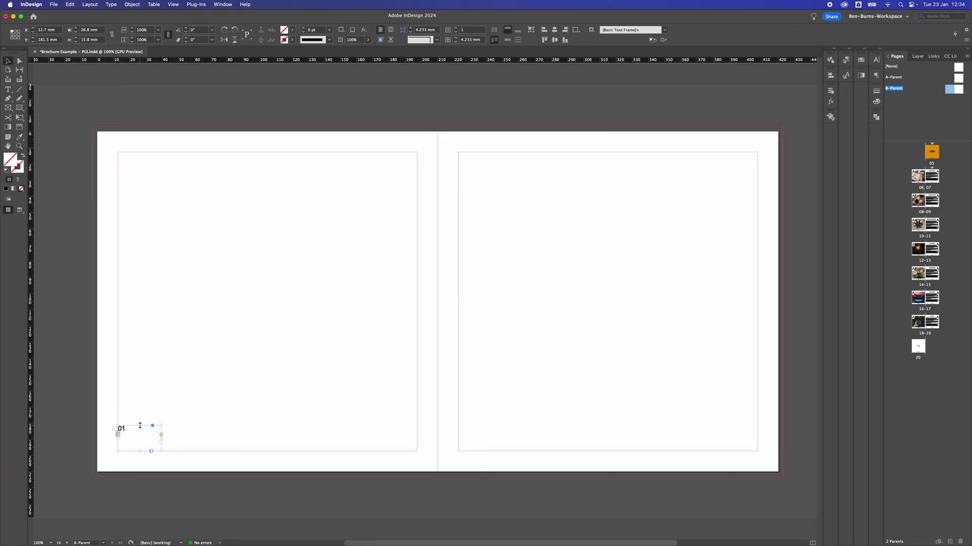
double_click(140, 426)
- Replace the '01' text with a Current Page Number marker
double_click(129, 445)
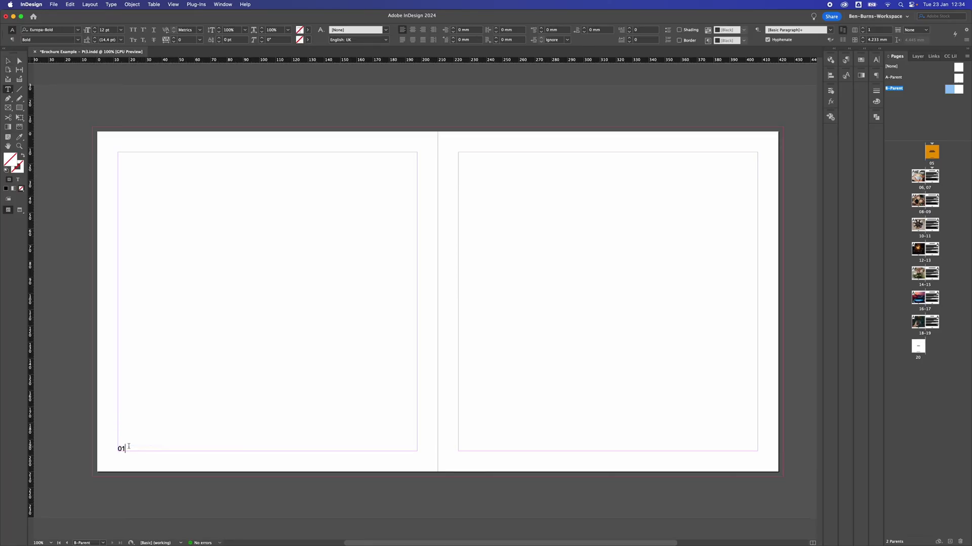
double_click(128, 446)
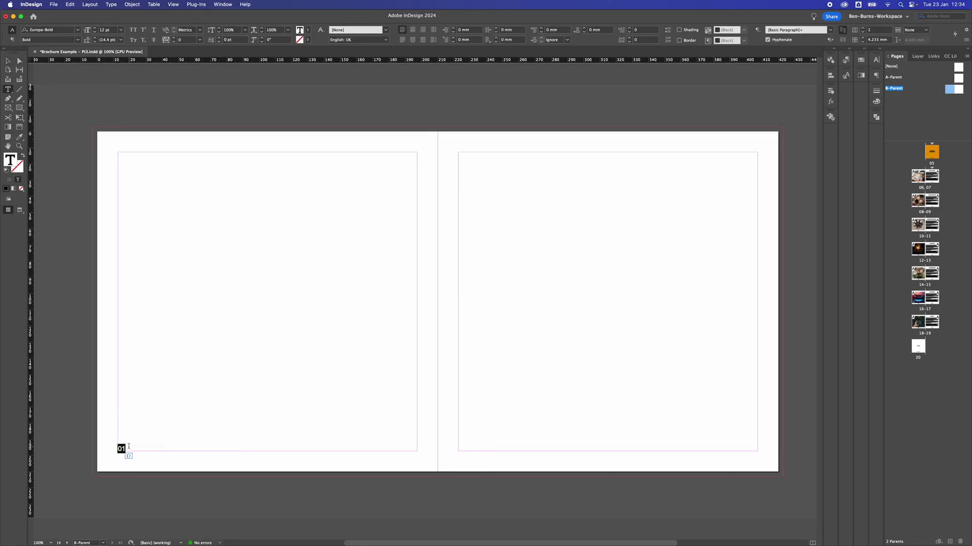
click(111, 4)
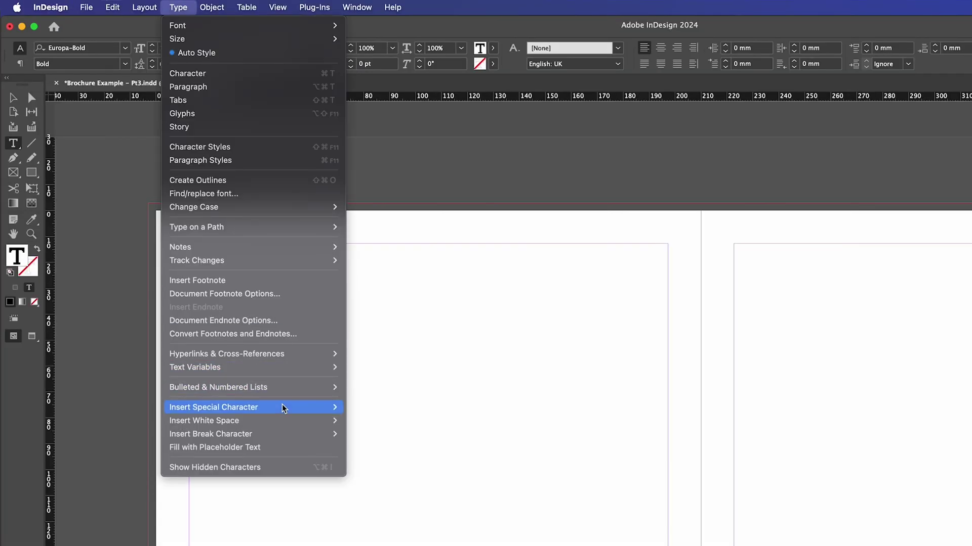
mouse_move(283, 409)
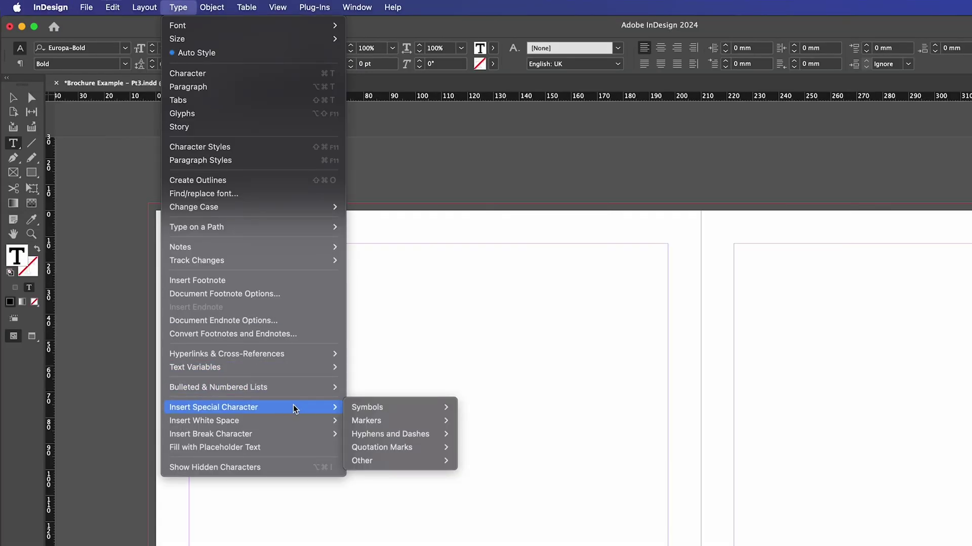
mouse_move(389, 423)
click(487, 425)
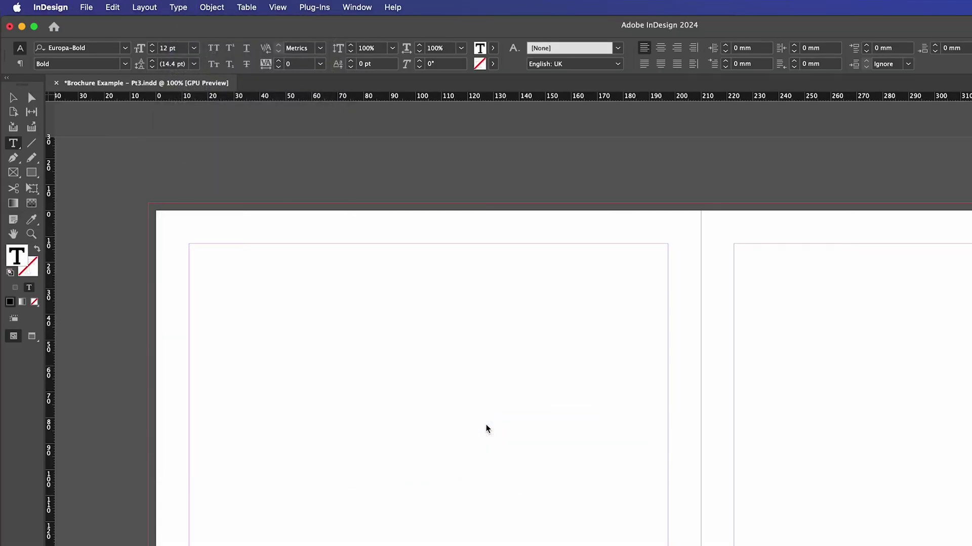
- Copy the page-number frame to the right page's bottom corner and right-align it
click(8, 61)
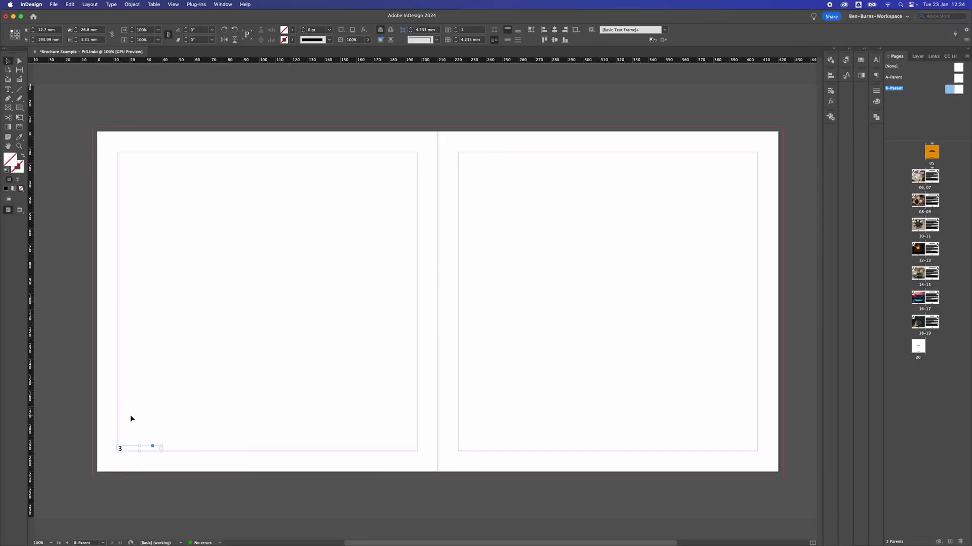
drag(132, 450, 725, 454)
double_click(714, 448)
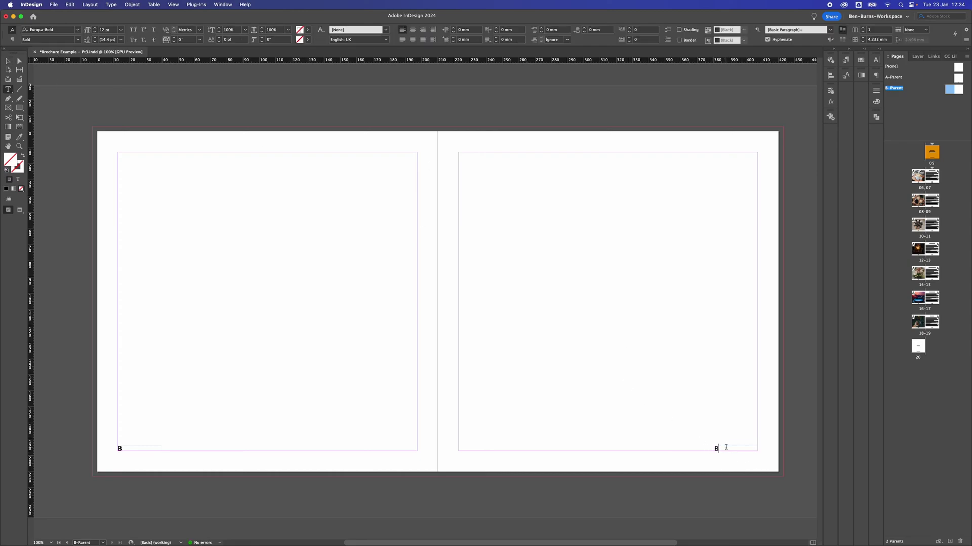
click(422, 30)
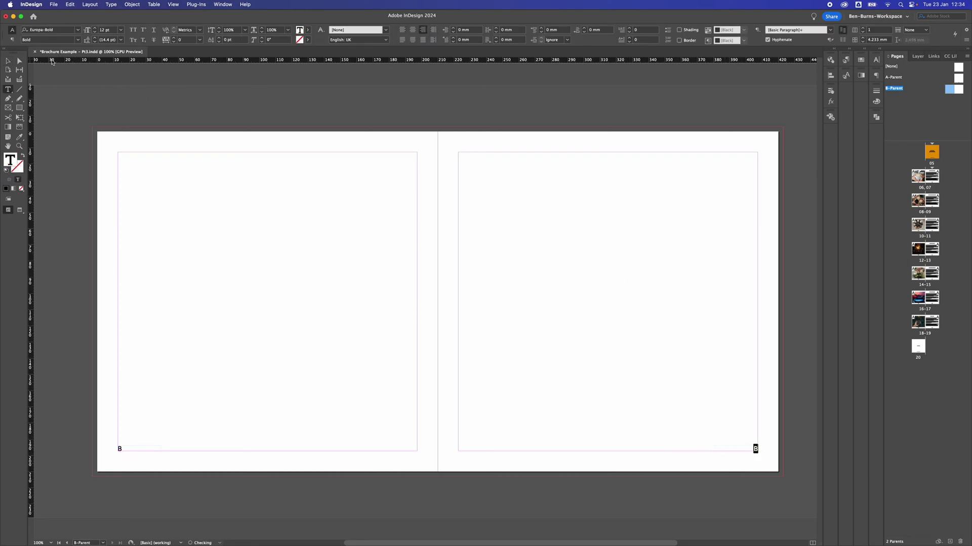
click(7, 62)
click(618, 257)
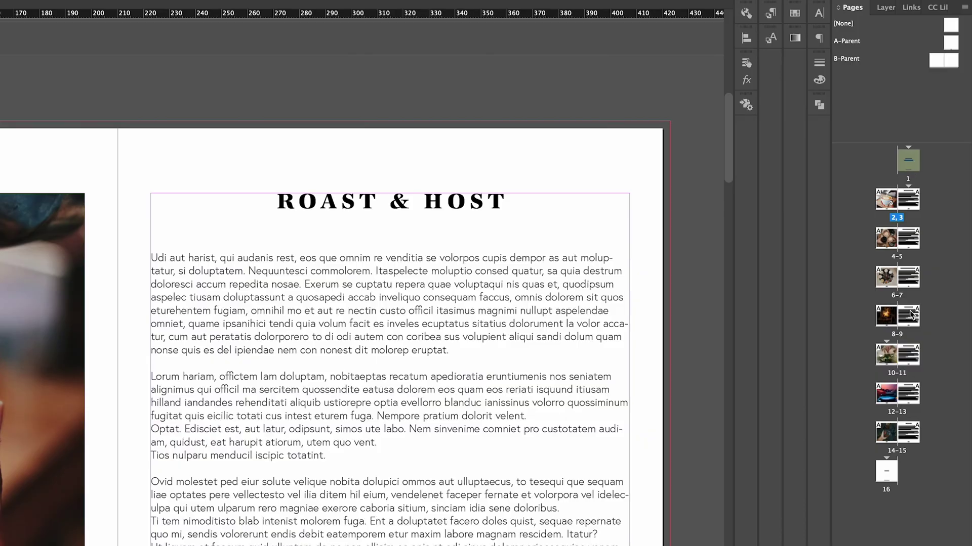
- Apply B-Parent to All Pages through the Apply Parent to Pages dialog
shift+click(889, 473)
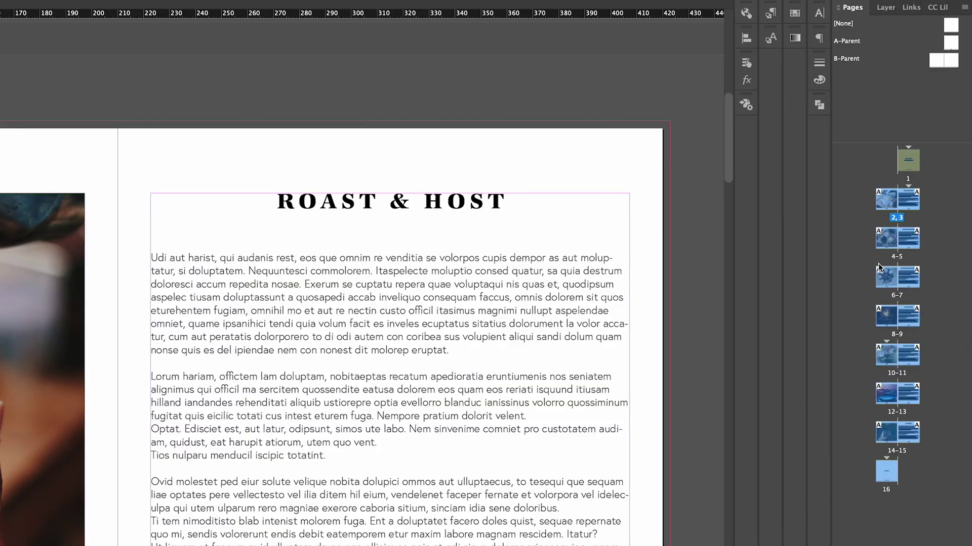
right_click(881, 276)
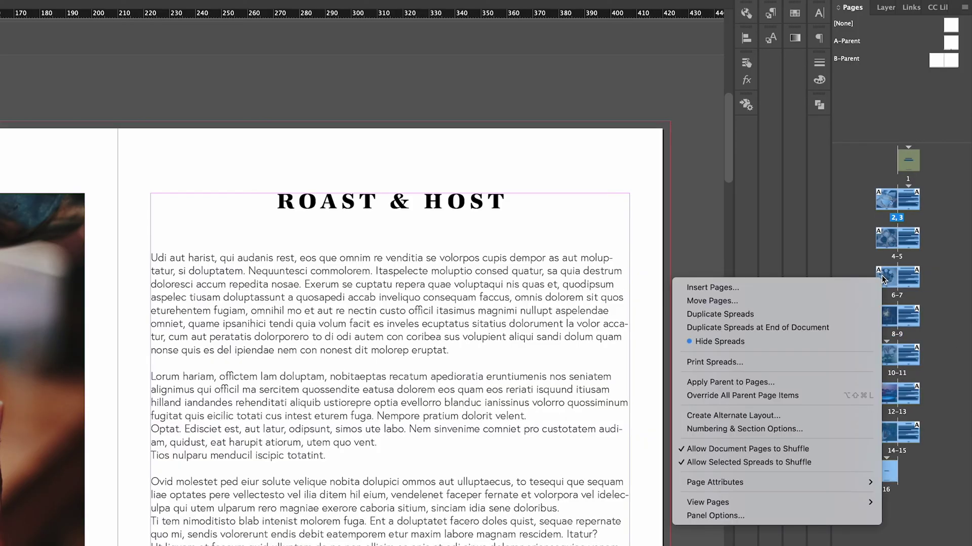
click(715, 383)
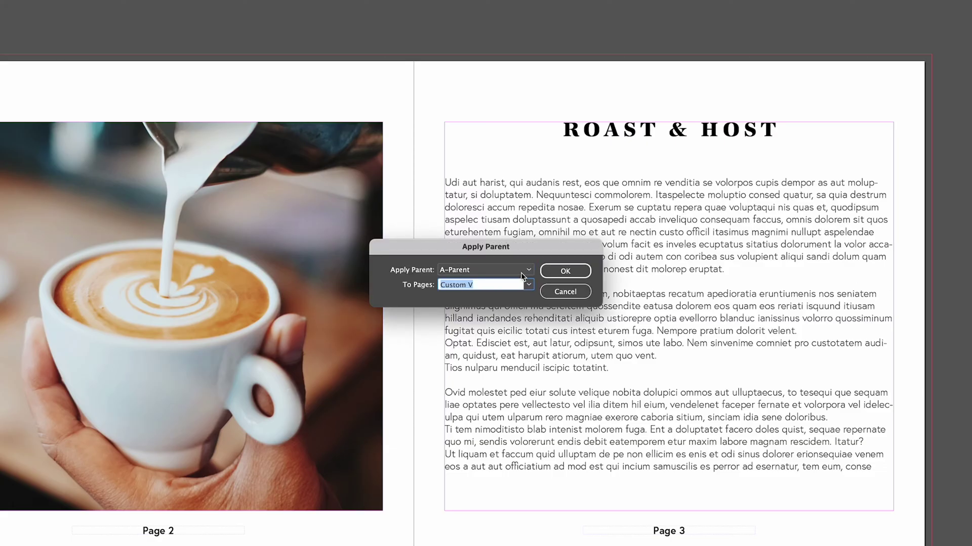
click(522, 276)
click(461, 305)
click(528, 285)
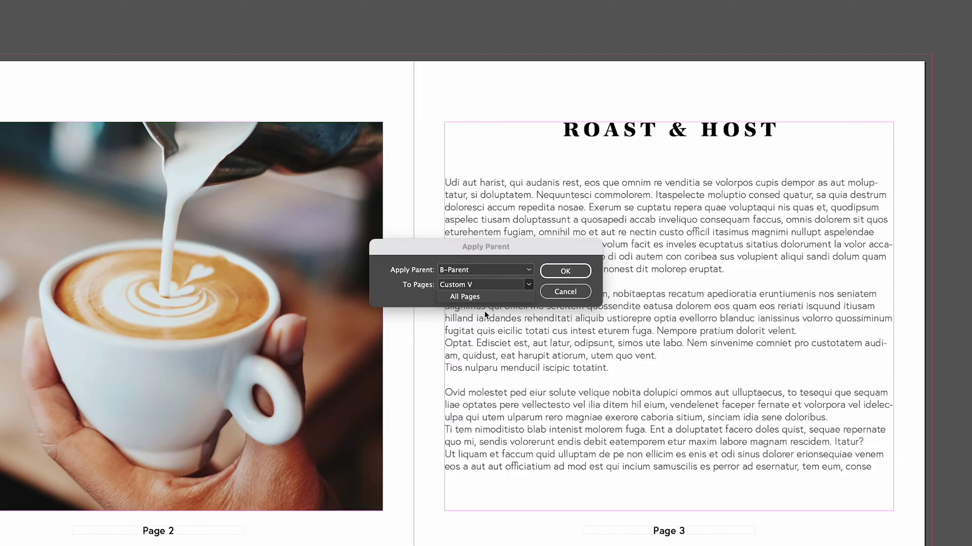
click(481, 297)
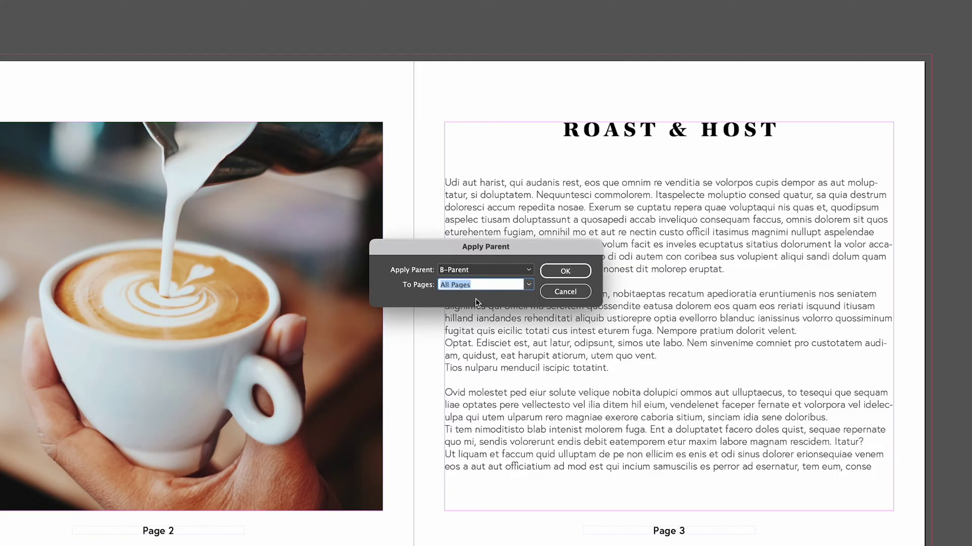
click(577, 273)
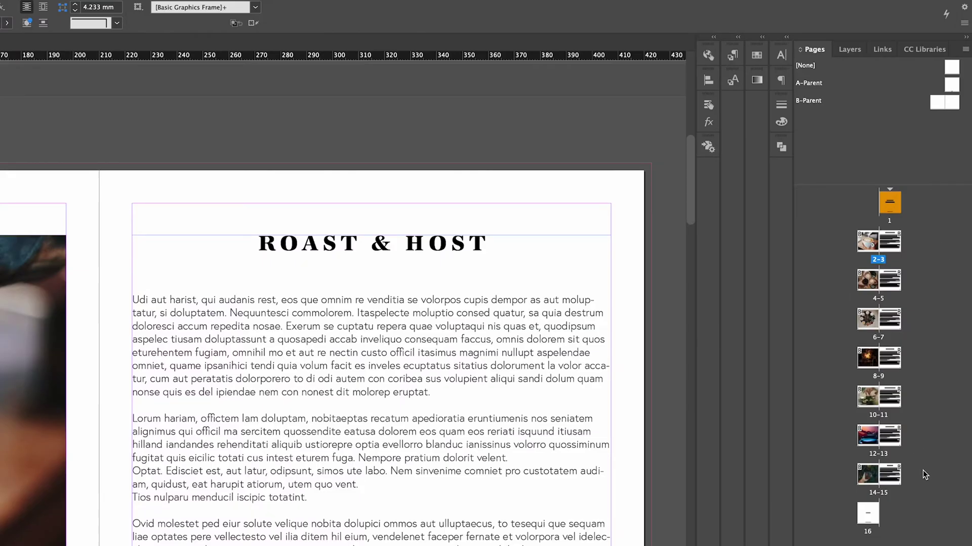
- Set the Numbering & Section Options style to 01,02,03
click(965, 50)
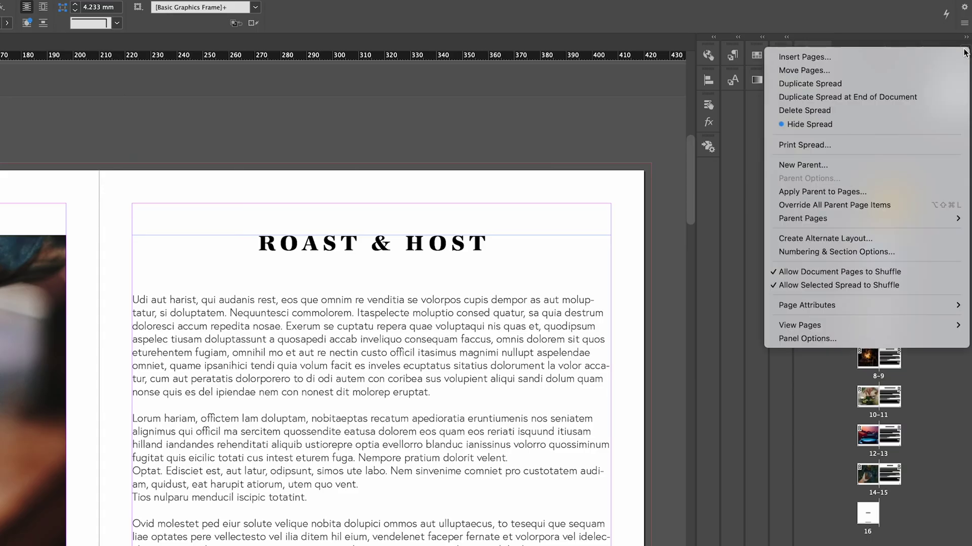
click(859, 253)
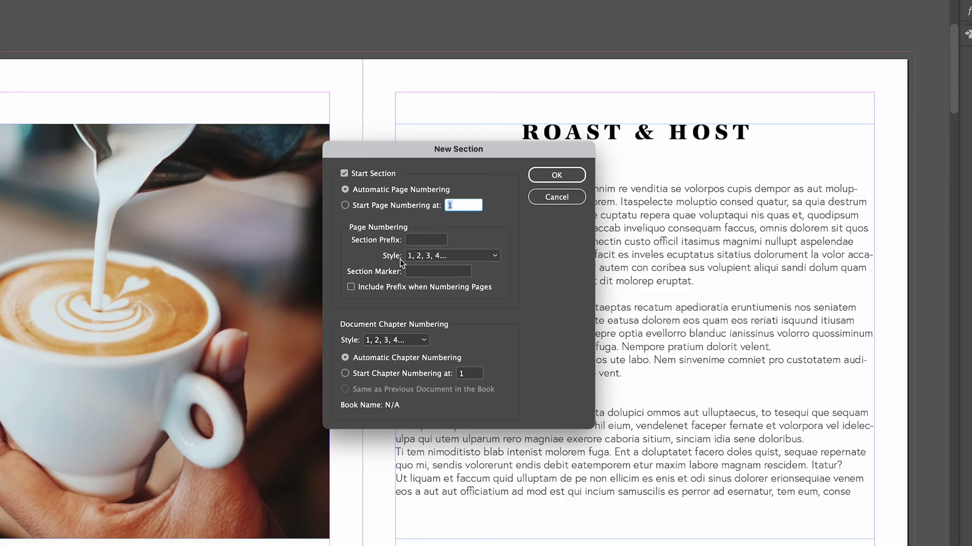
click(472, 258)
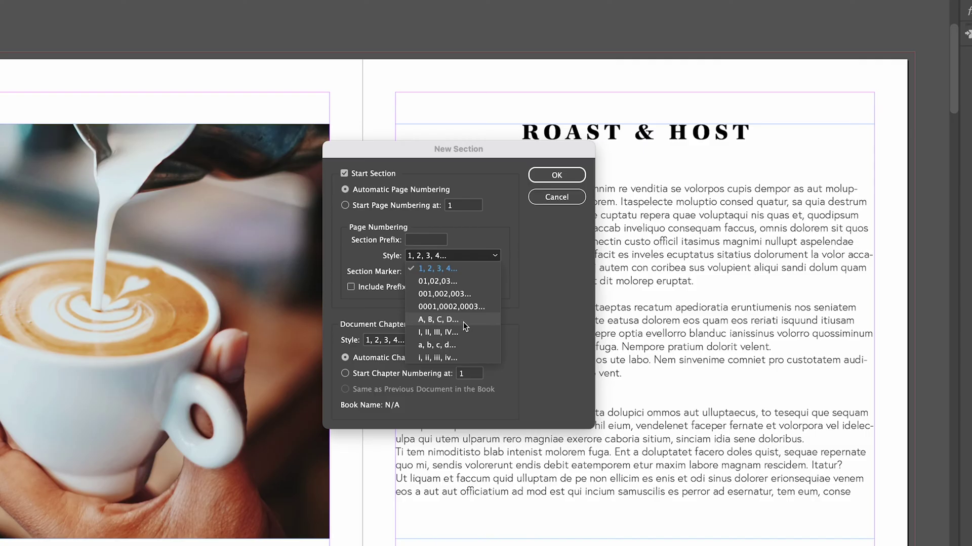
click(433, 281)
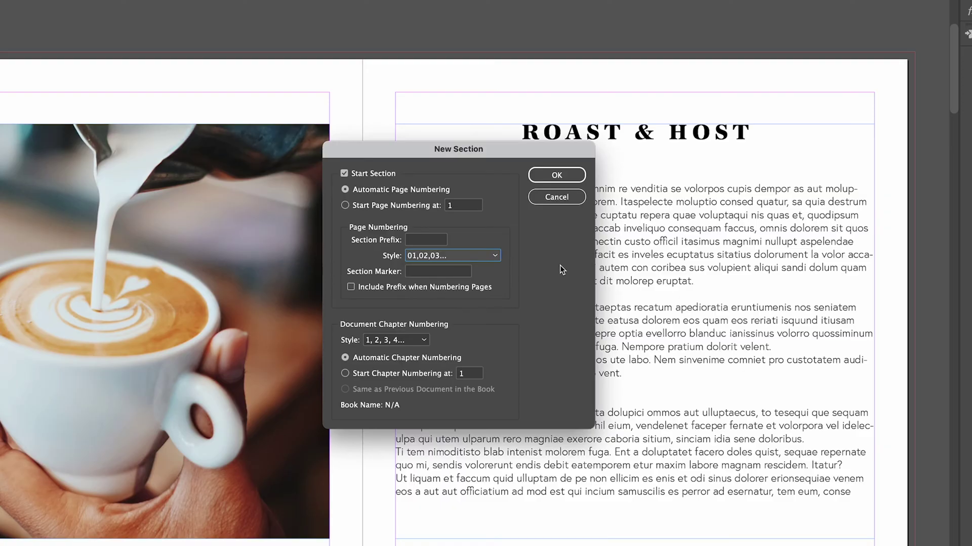
click(575, 178)
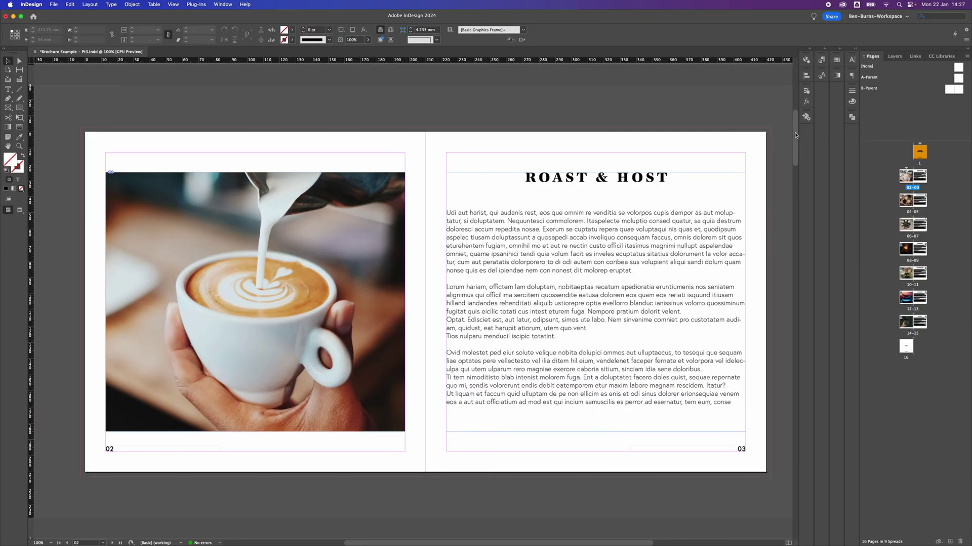
drag(795, 135, 811, 399)
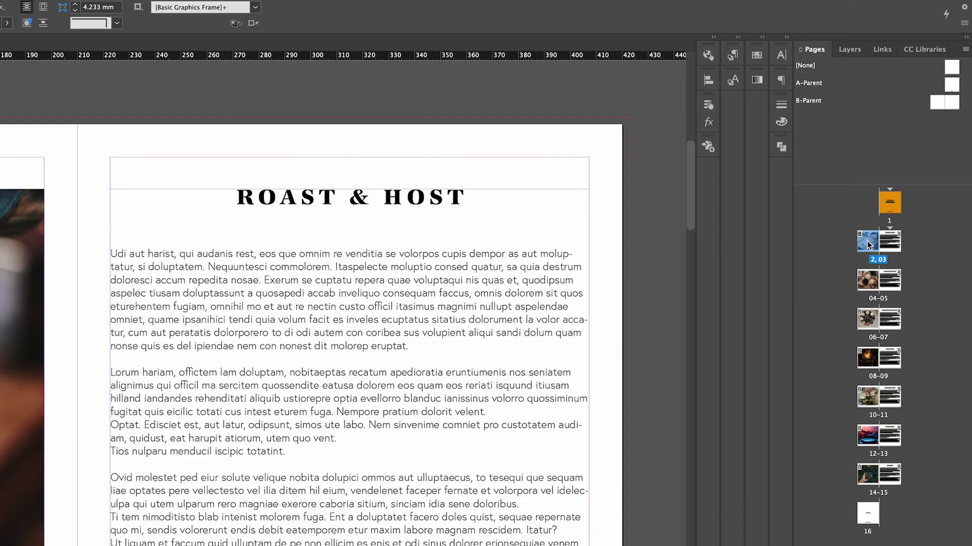
- Give page 2's new section the 01,02,03 page numbering style
right_click(867, 241)
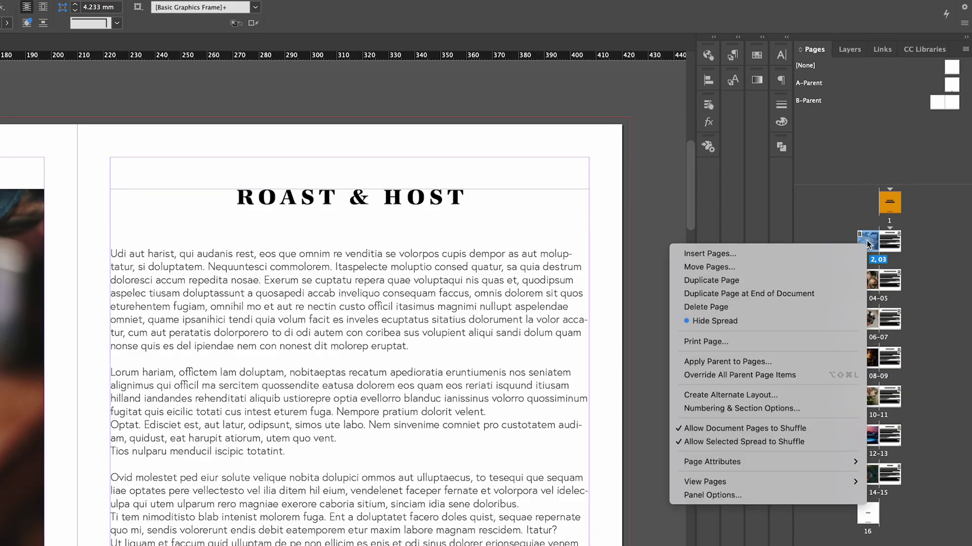
click(714, 409)
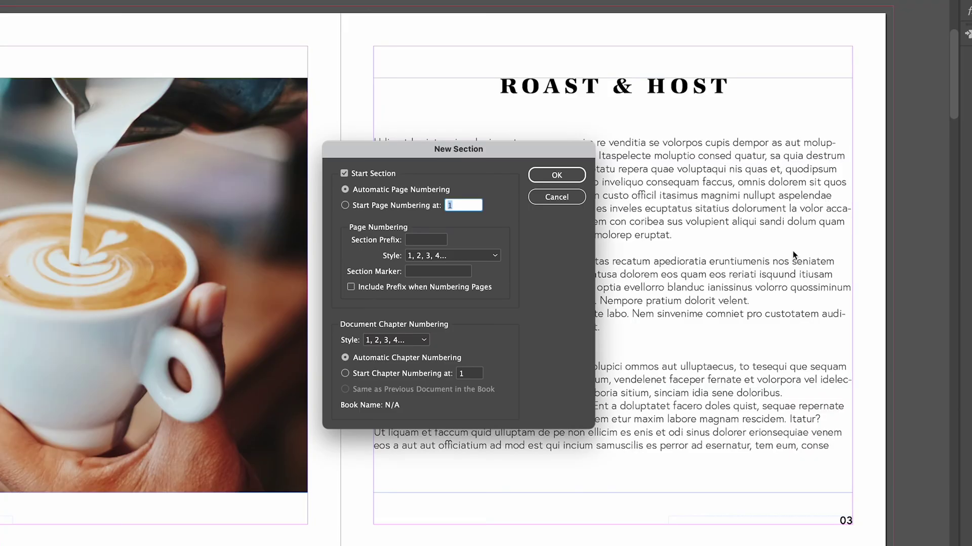
click(443, 254)
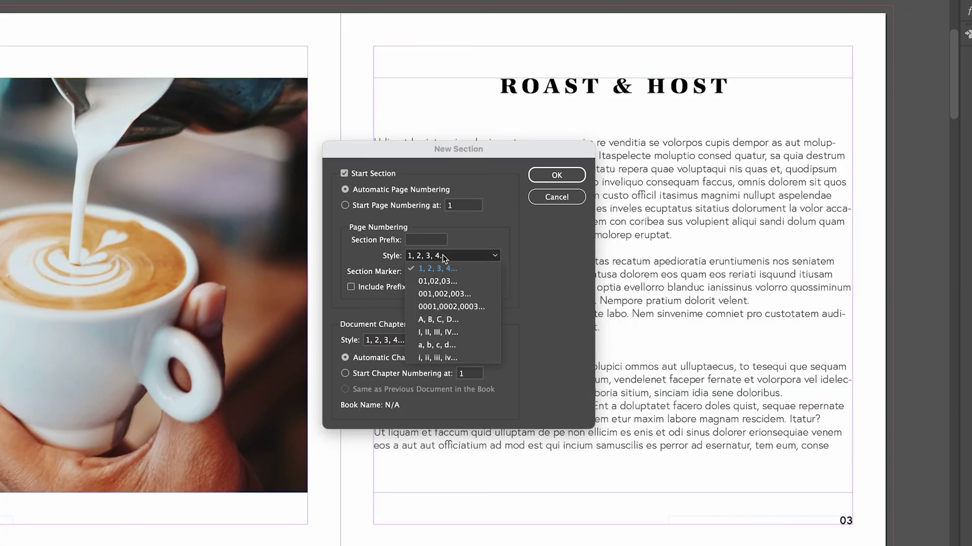
click(436, 281)
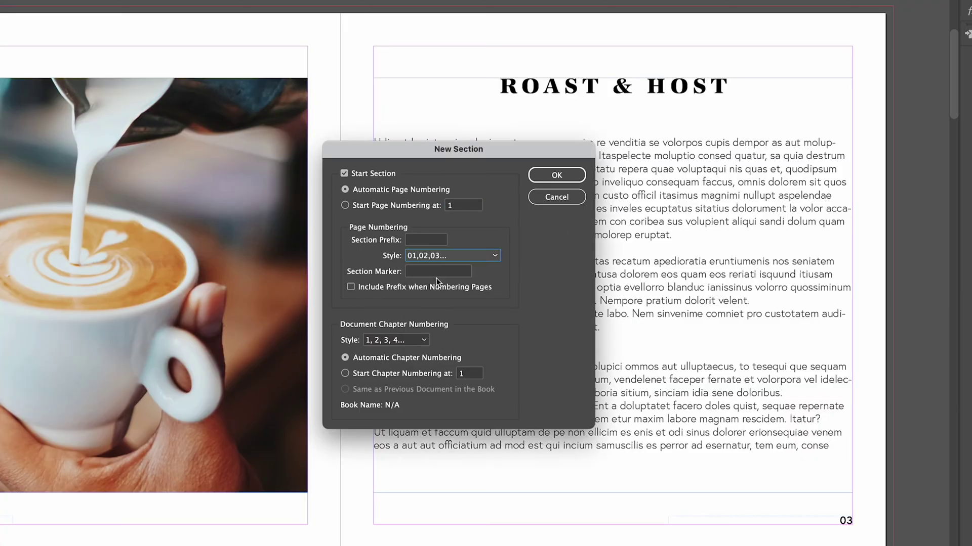
click(556, 175)
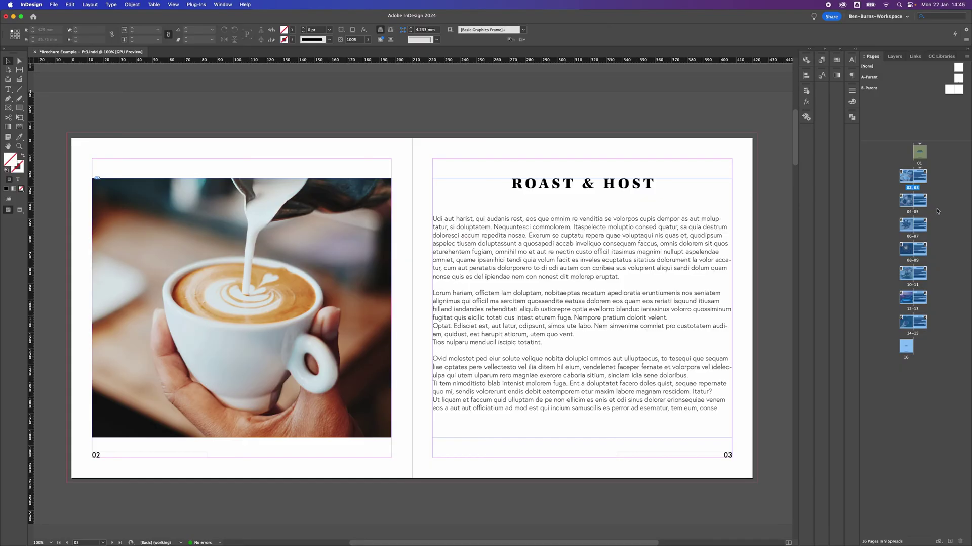
- Turn off Allow Document Pages to Shuffle in the Pages panel
right_click(926, 159)
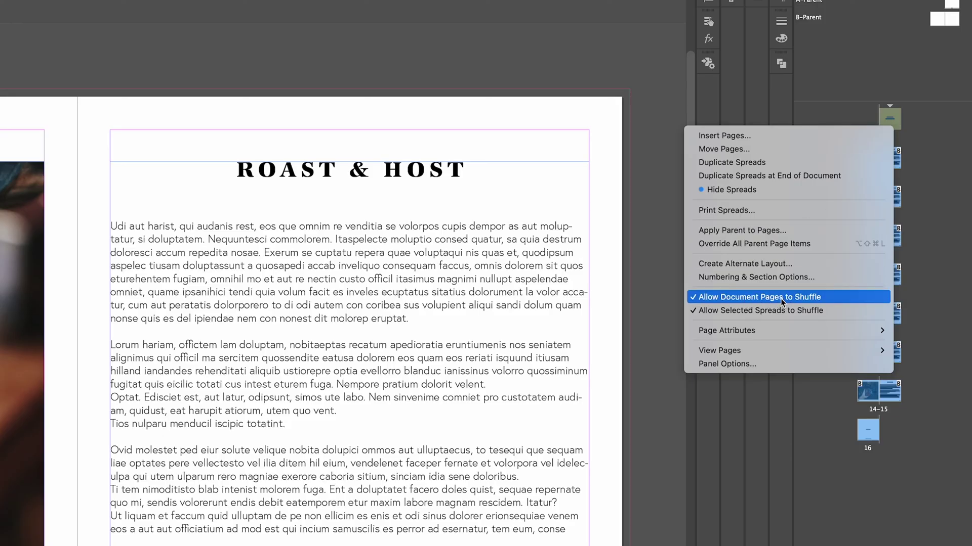
click(930, 203)
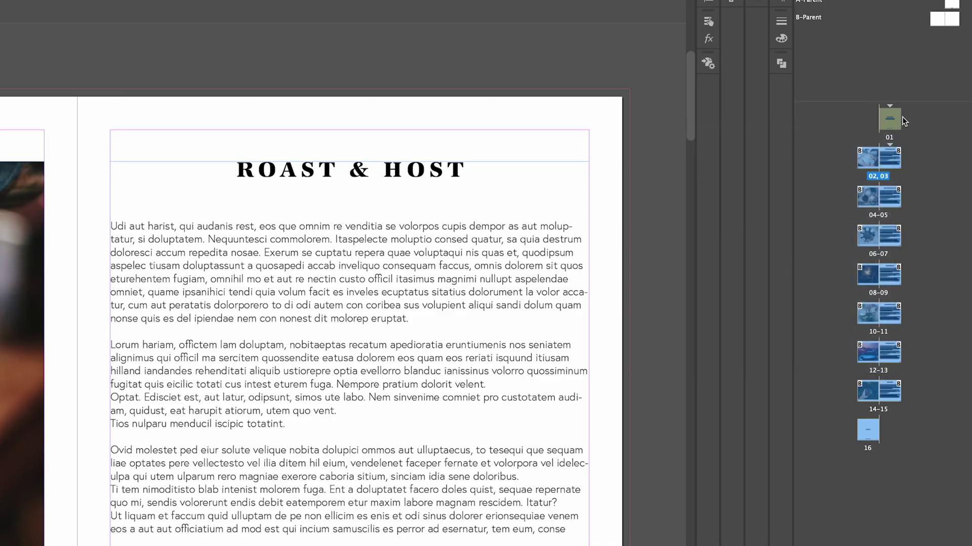
right_click(866, 241)
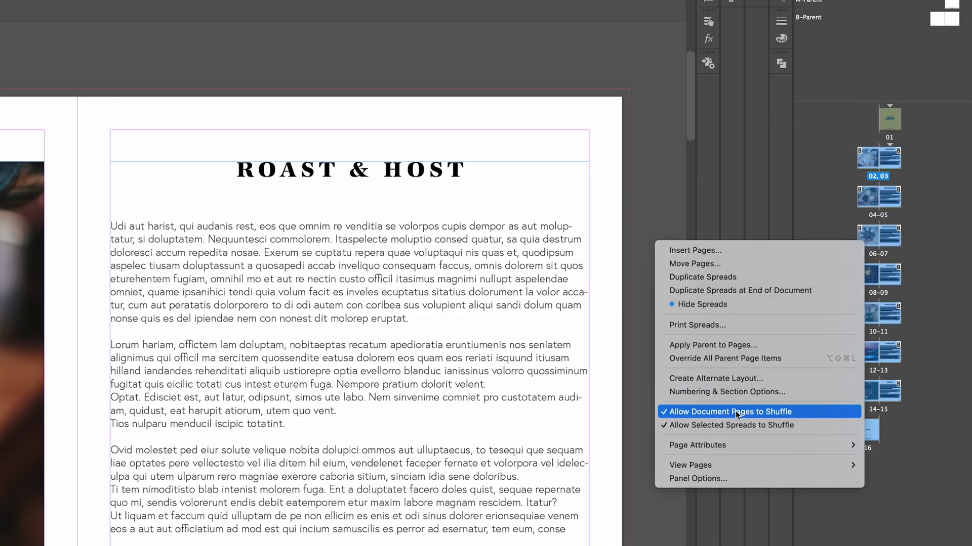
click(702, 413)
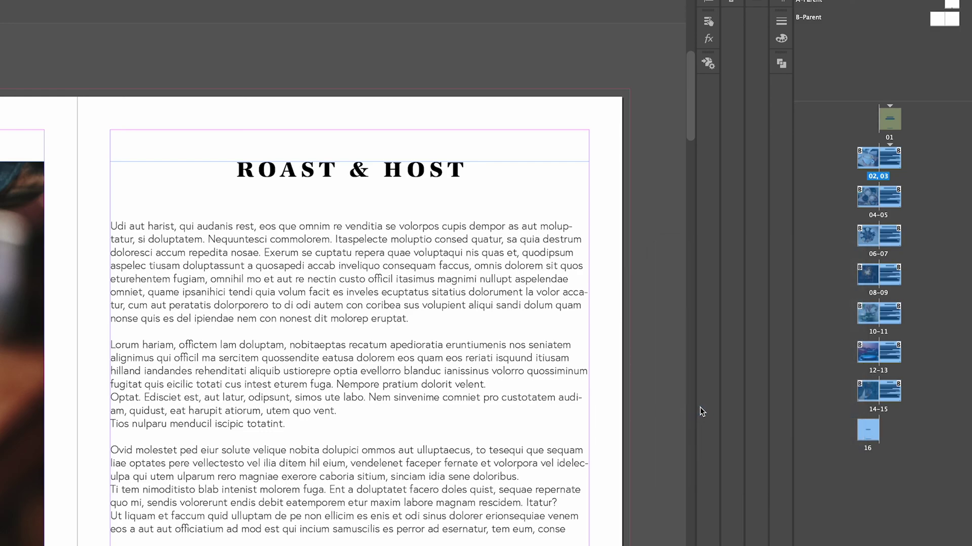
- Select pages 05 through 16 in the Pages panel
click(930, 184)
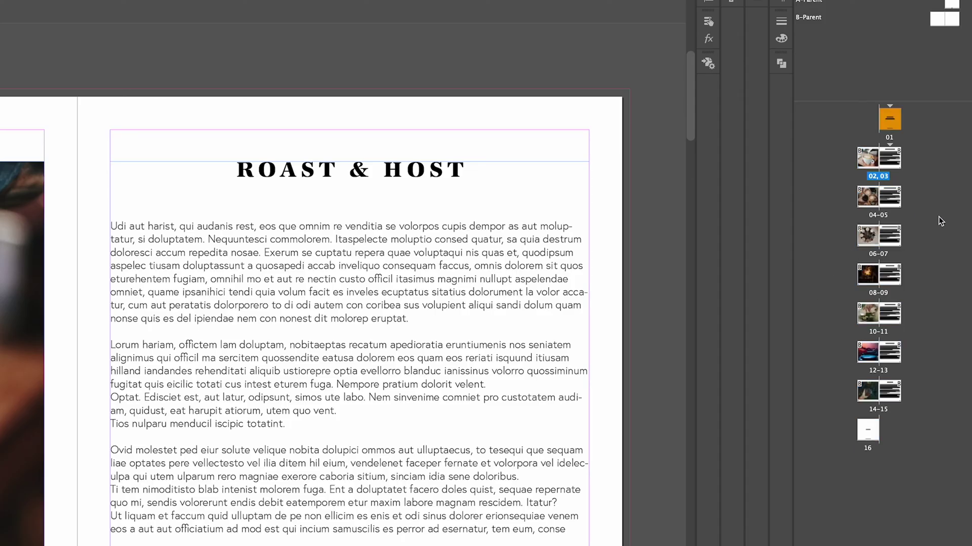
click(891, 203)
shift+click(869, 432)
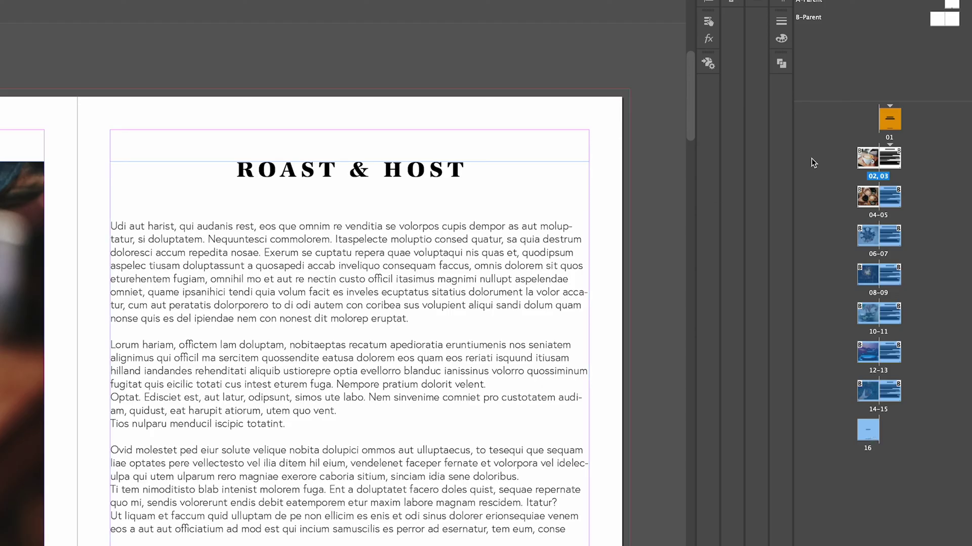
- Start a section at page 05 with numbering restarting at 1, accepting the duplicate-number warning
right_click(889, 199)
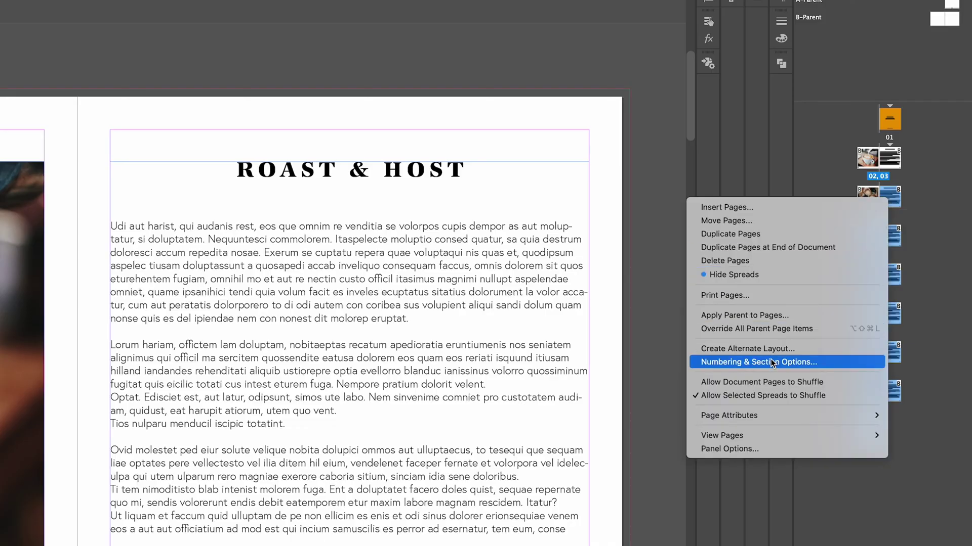
click(730, 363)
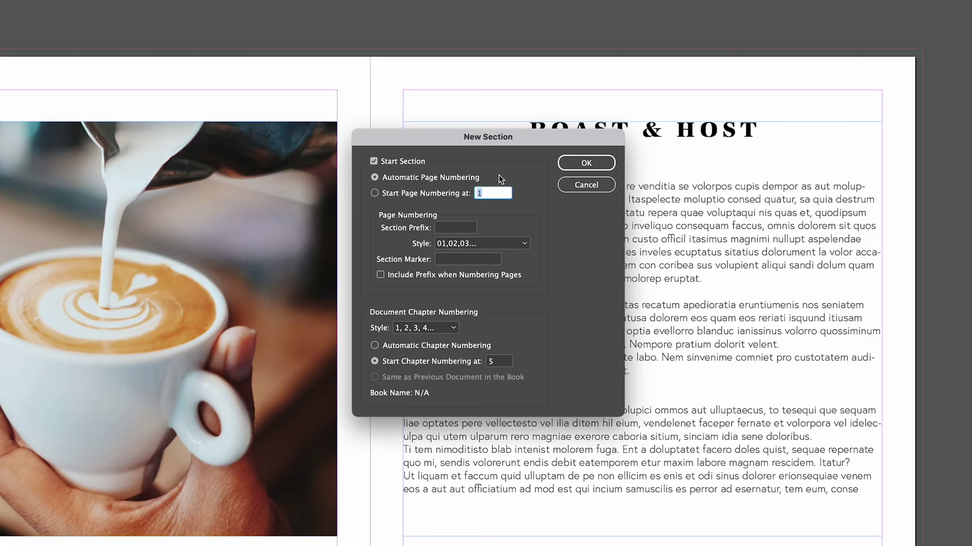
click(396, 195)
click(575, 167)
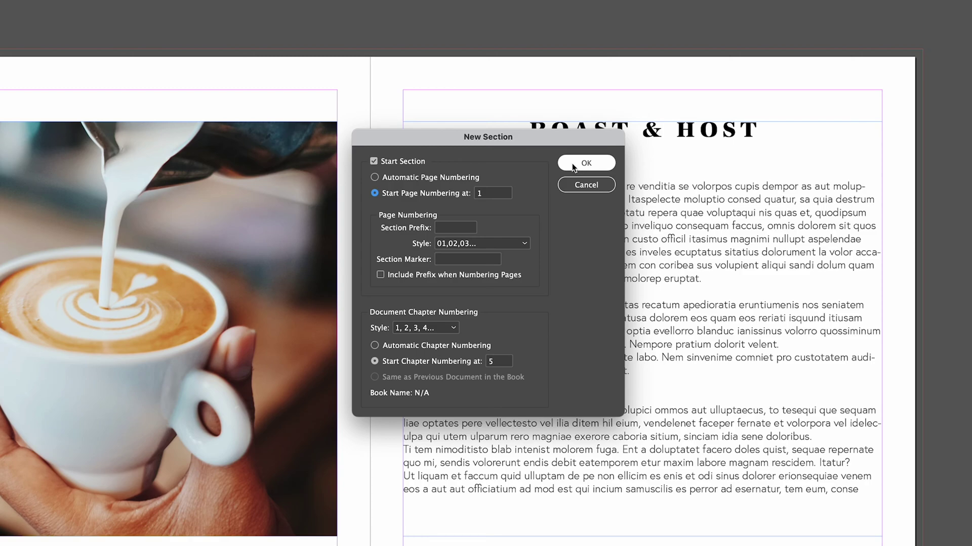
click(572, 164)
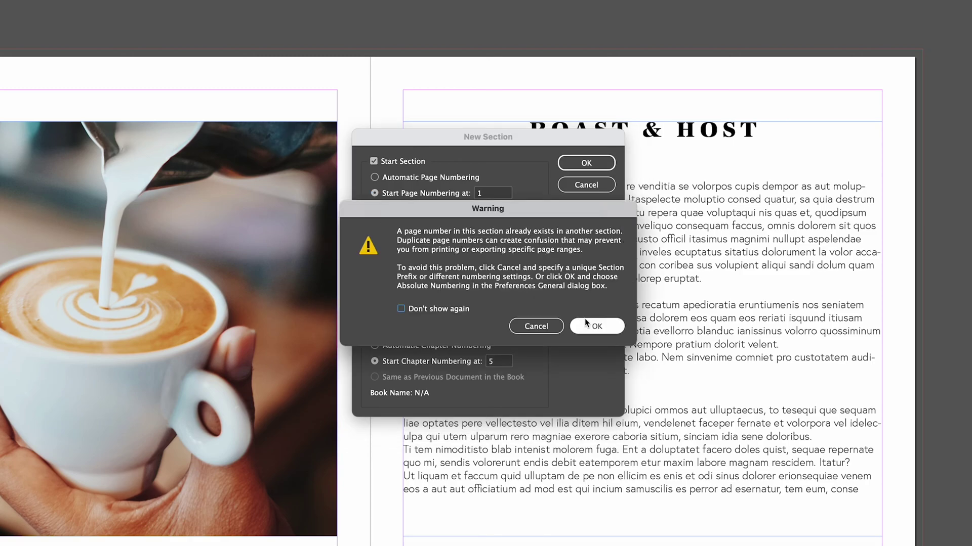
click(587, 328)
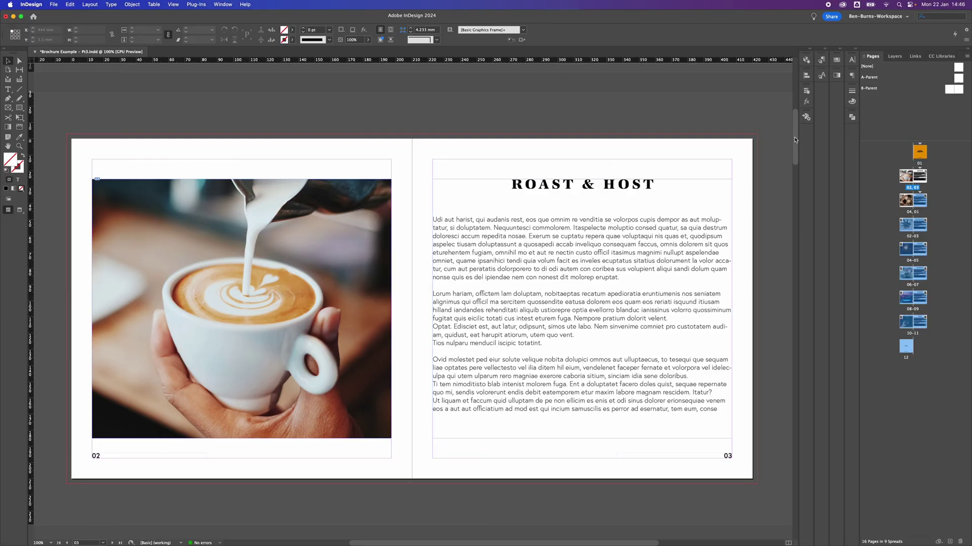
- Scroll to the 04/01 spread and inspect its body text frame on page 01
drag(795, 140, 786, 195)
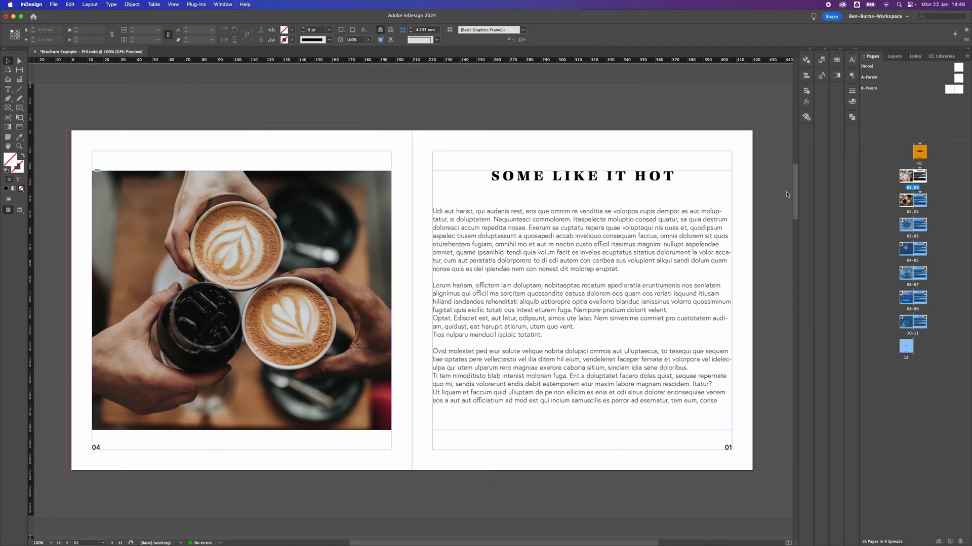
click(711, 289)
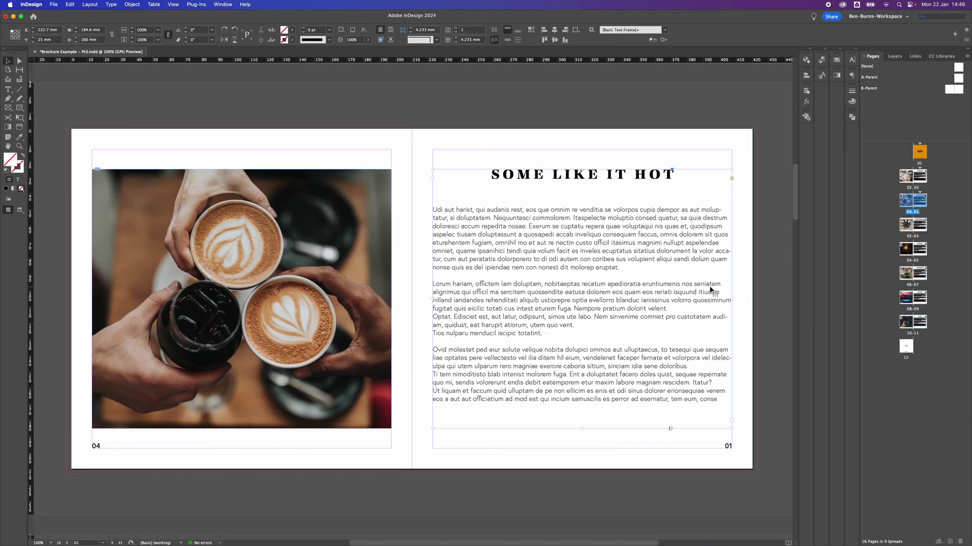
click(735, 448)
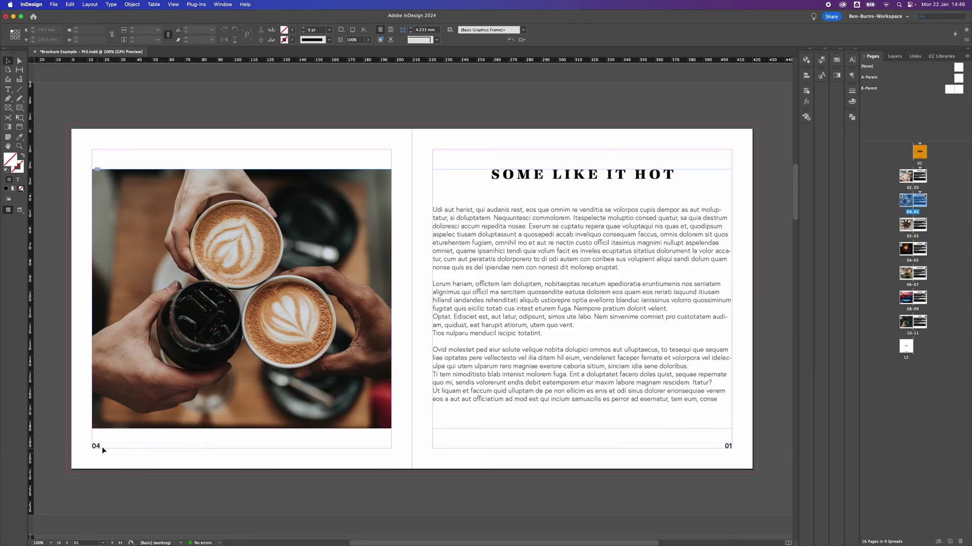
- Apply the [None] parent to page 02, removing its page numbers
drag(795, 210, 769, 160)
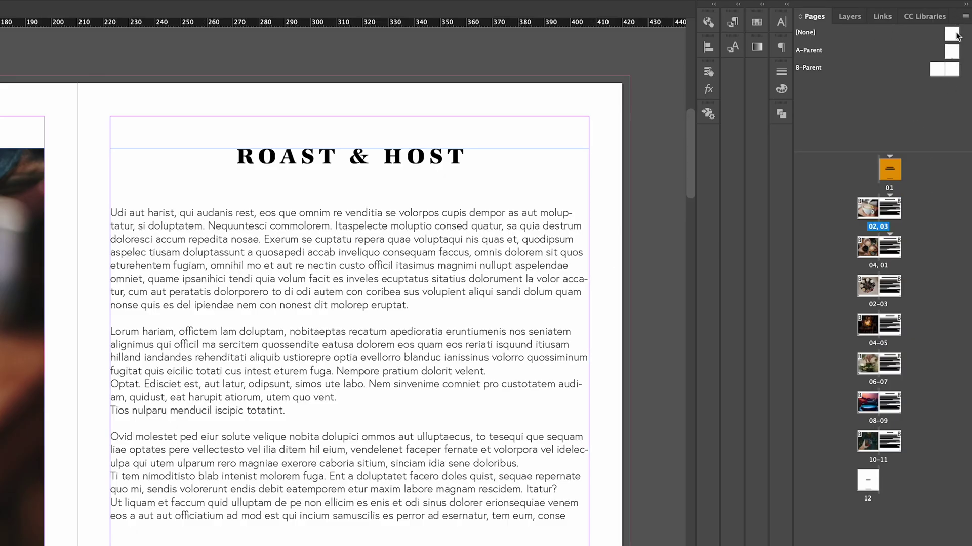
click(953, 36)
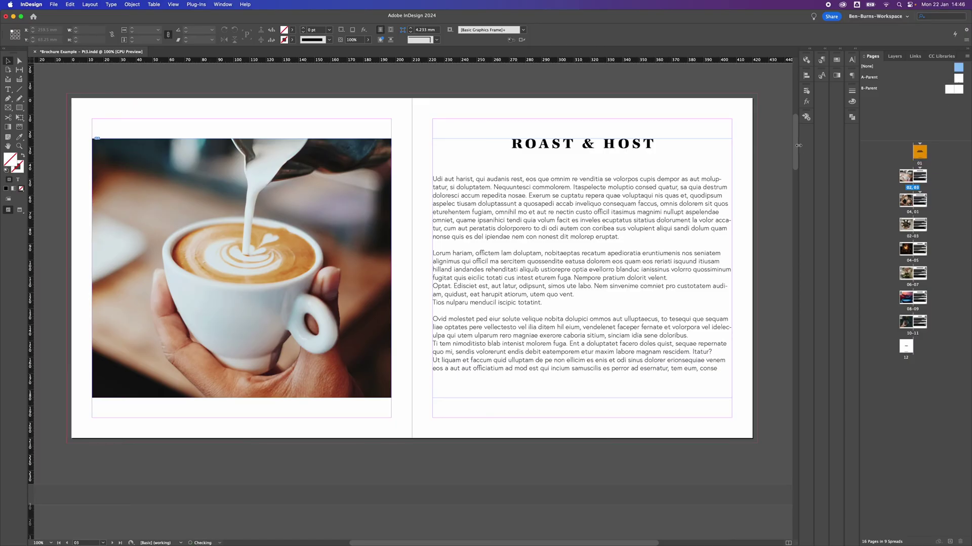
scroll(795, 166, down, 2)
drag(795, 166, 796, 199)
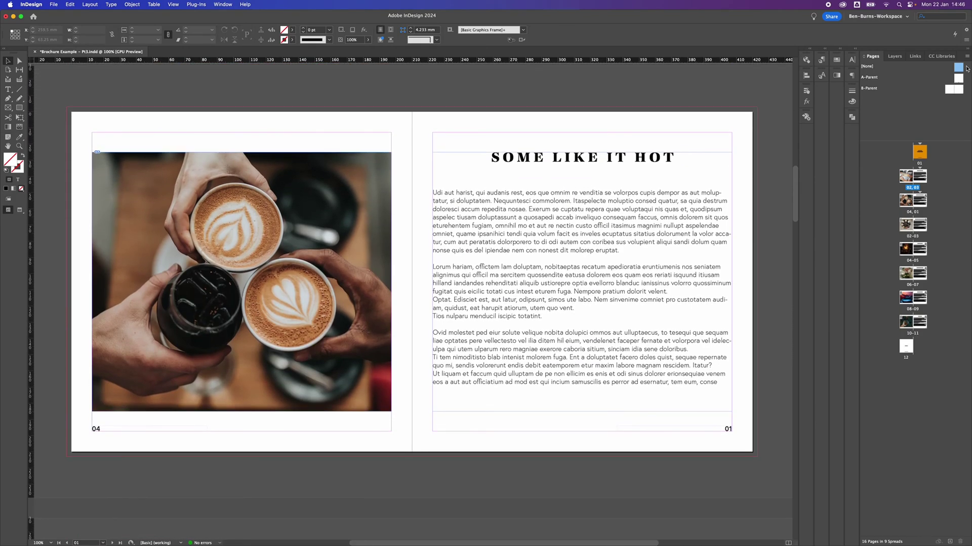
drag(939, 107, 907, 205)
click(747, 269)
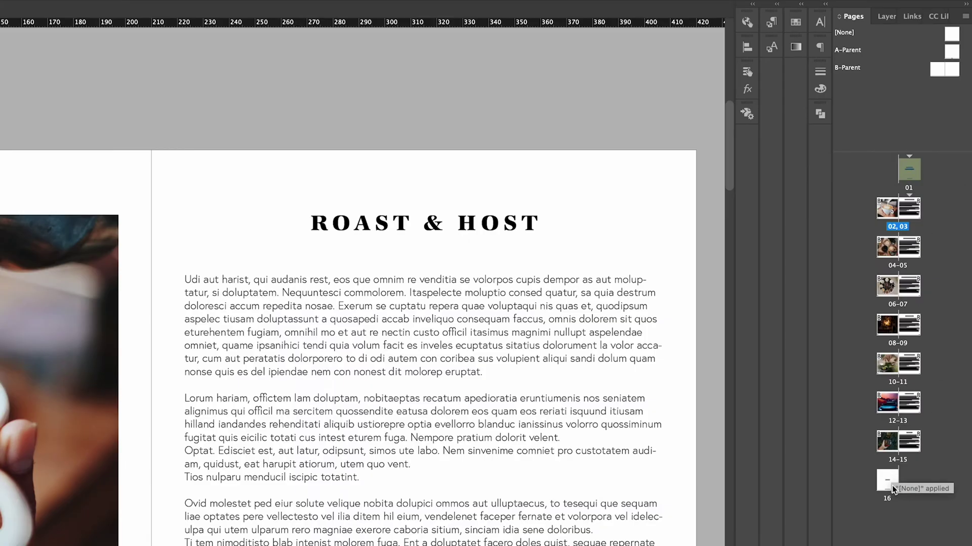
- Set all pages to start page numbering at 5, accepting the duplicate-number warning
shift+click(918, 346)
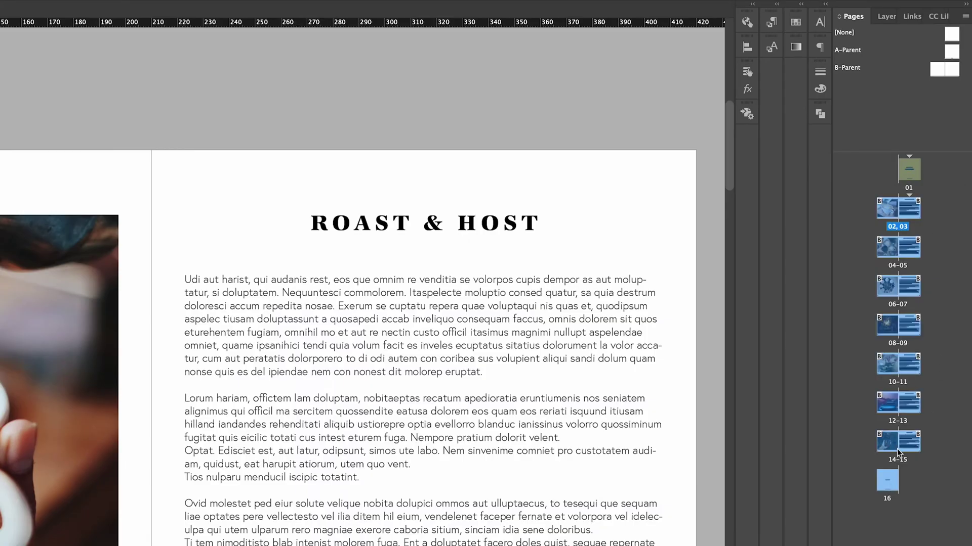
right_click(909, 176)
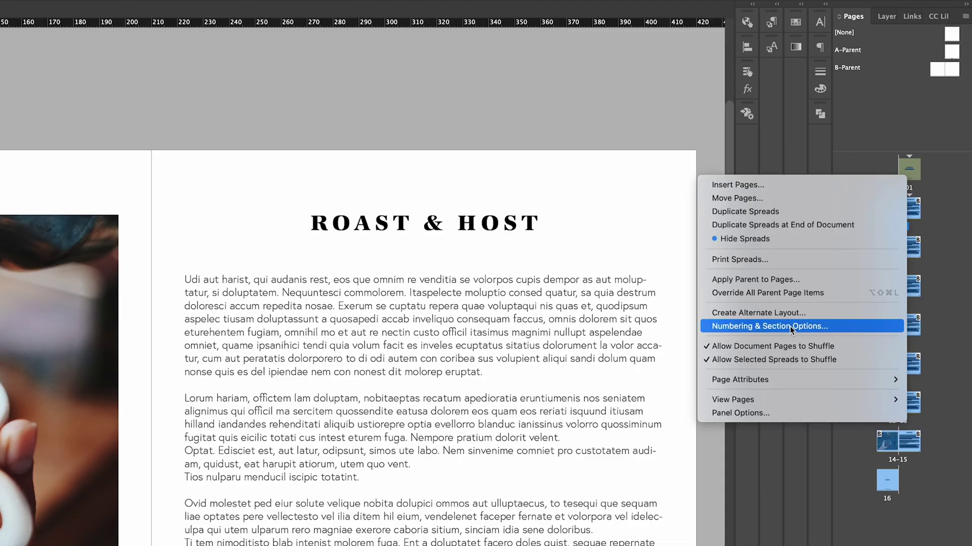
click(721, 327)
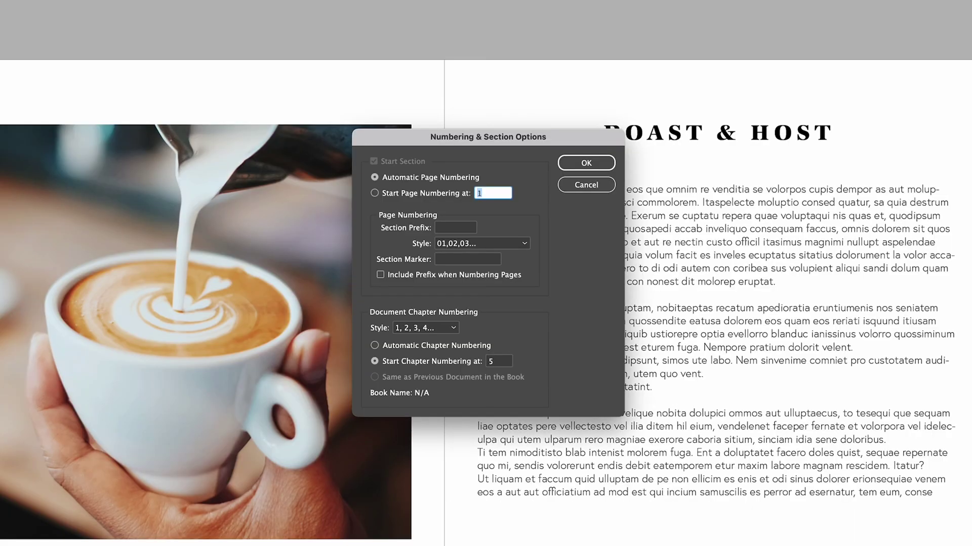
click(396, 194)
text(5)
click(578, 161)
click(596, 326)
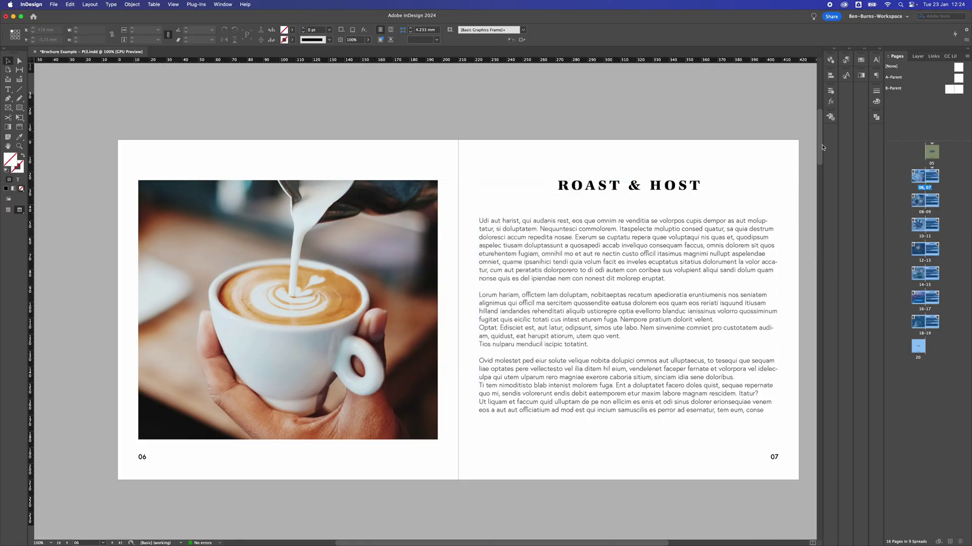
drag(823, 147, 805, 255)
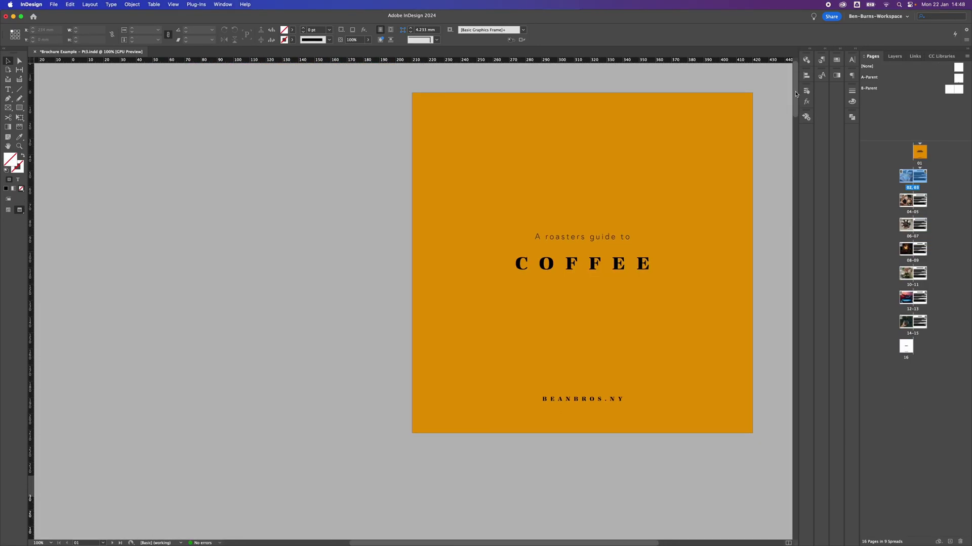
scroll(785, 136, down, 10)
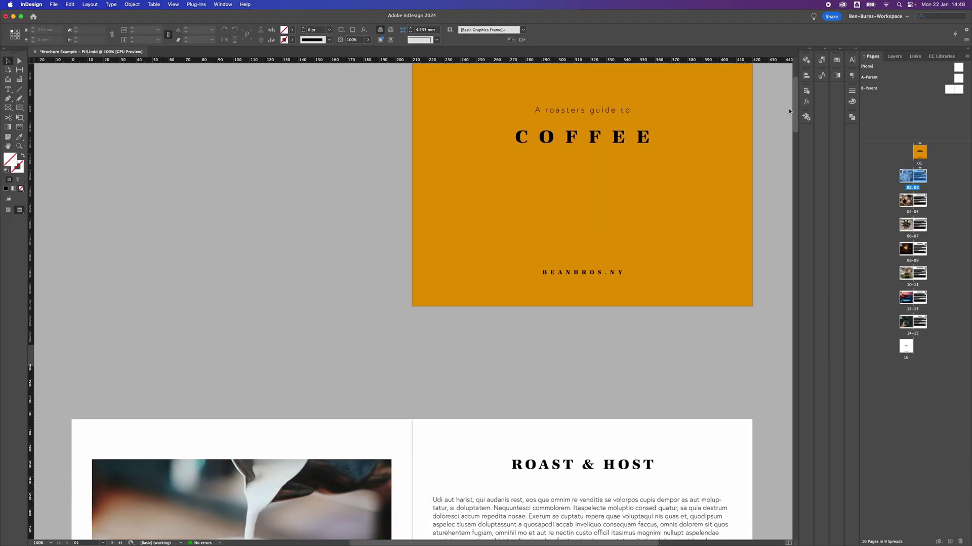
scroll(785, 137, down, 10)
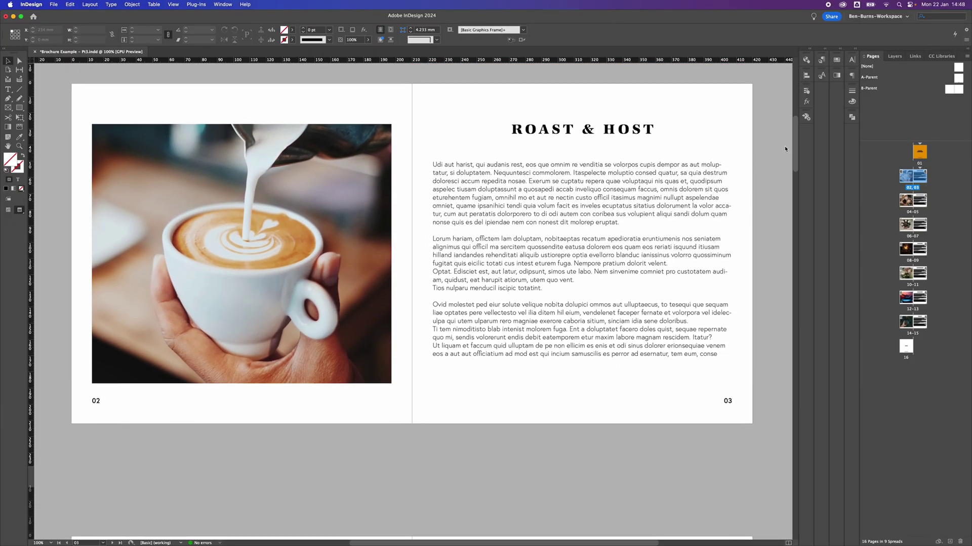
scroll(785, 168, down, 20)
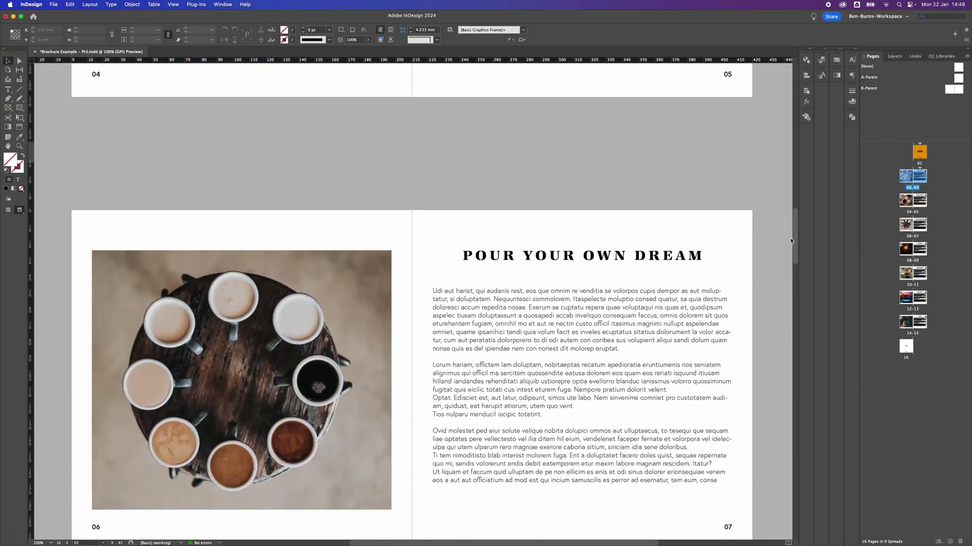